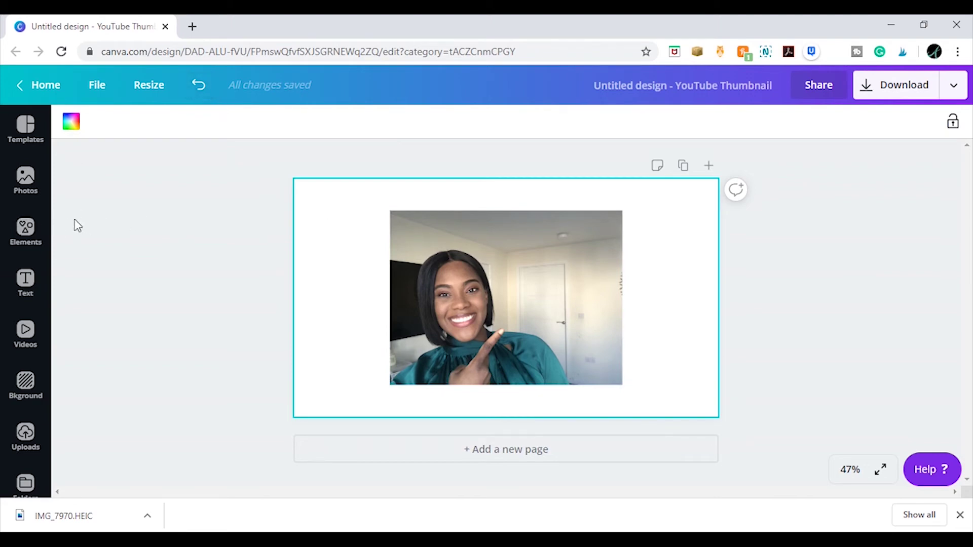
# Search the elements for "circle frame" and add the plain circular photo frame to the page.
pyautogui.click(26, 234)
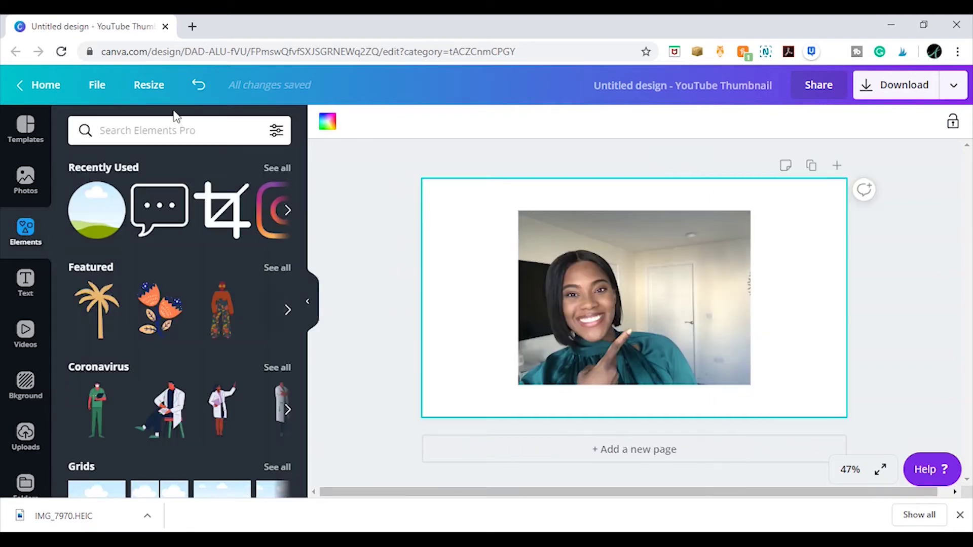
pyautogui.click(179, 129)
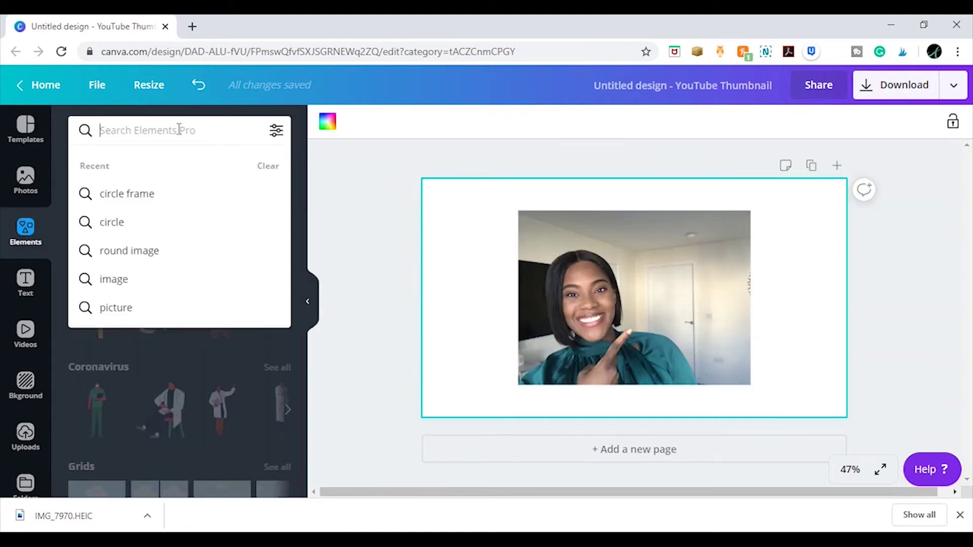
pyautogui.click(168, 205)
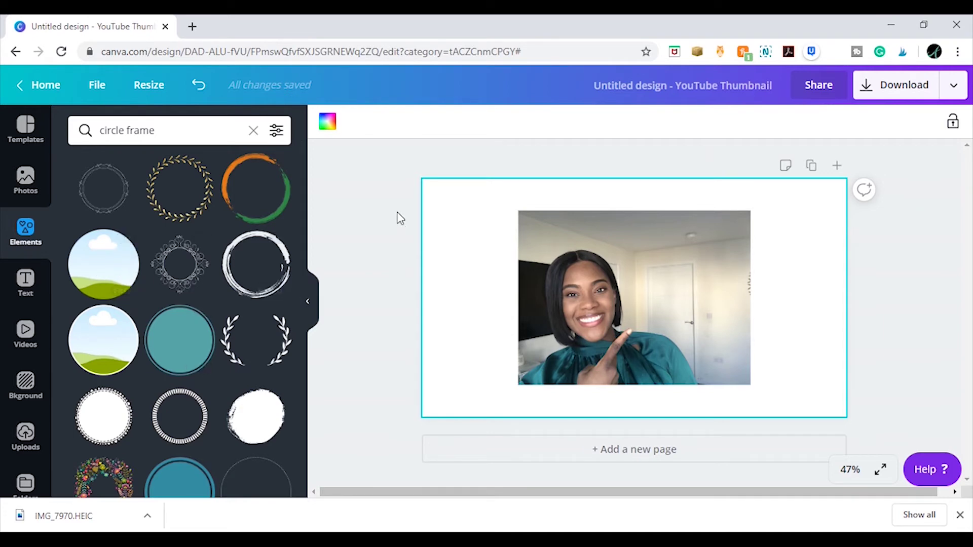
pyautogui.click(100, 271)
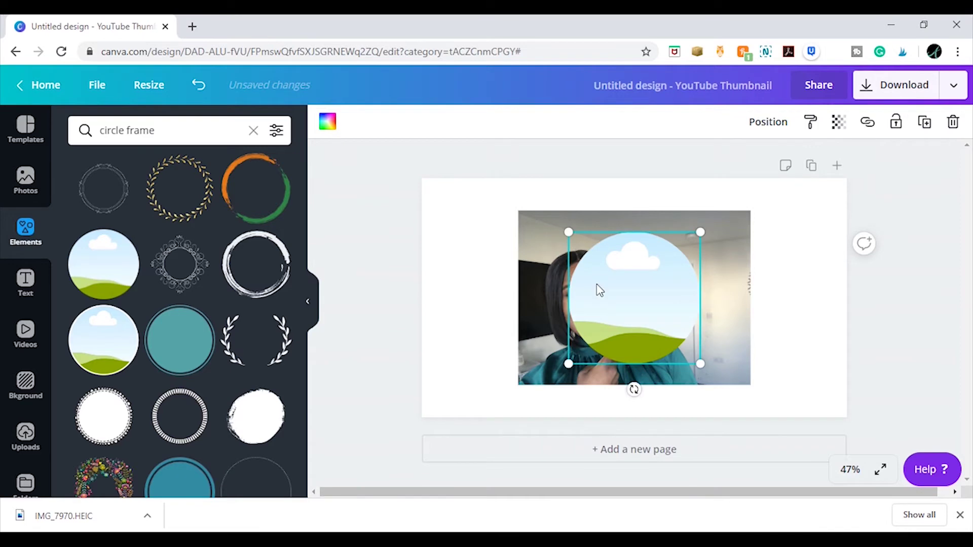
# Move the circle frame left of the page's centre and place the portrait photo inside it.
pyautogui.moveTo(596, 284); pyautogui.dragTo(506, 265)
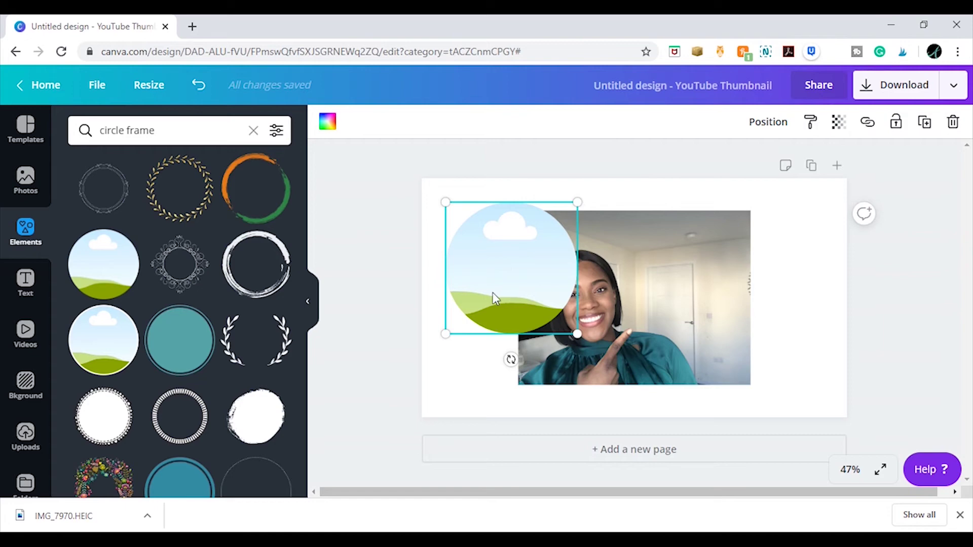
pyautogui.moveTo(515, 285); pyautogui.dragTo(572, 293)
pyautogui.moveTo(693, 307); pyautogui.dragTo(607, 280)
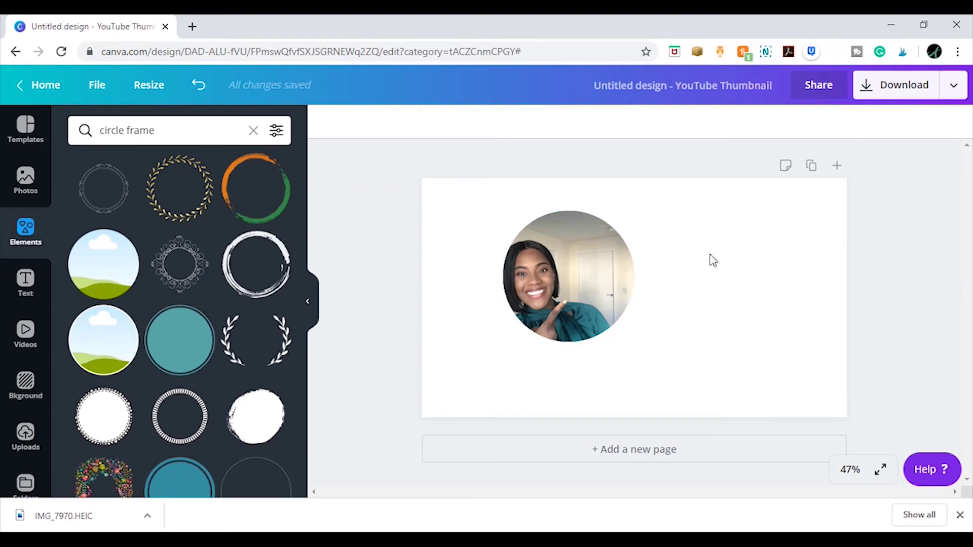
# Shift the photo to the right inside the circle frame, and move the framed photo towards the page's centre.
pyautogui.doubleClick(598, 263)
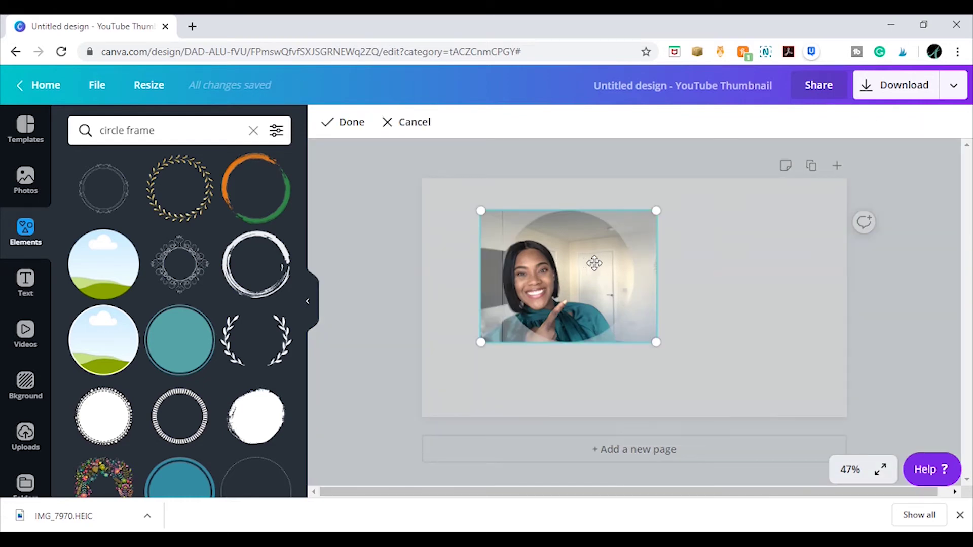
pyautogui.moveTo(592, 263); pyautogui.dragTo(654, 259)
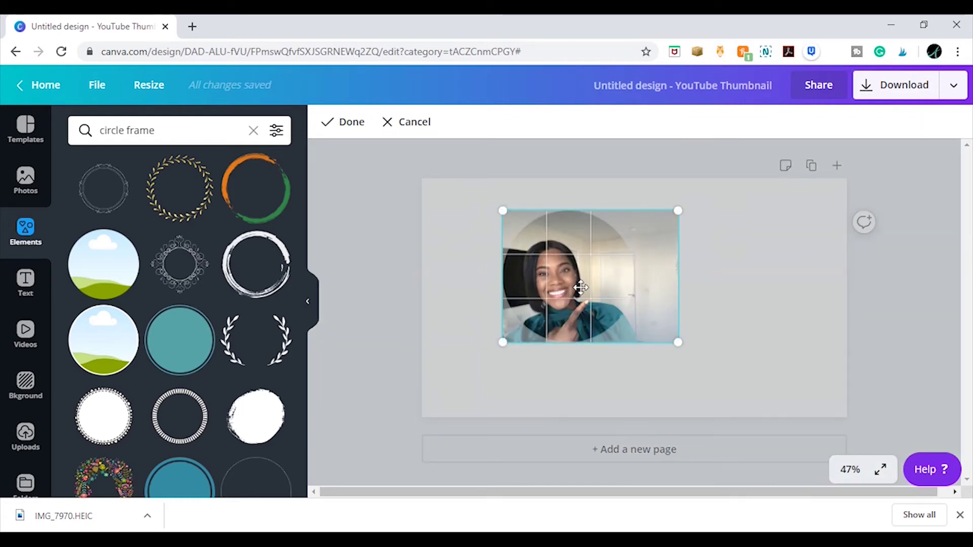
pyautogui.moveTo(584, 285); pyautogui.dragTo(620, 283)
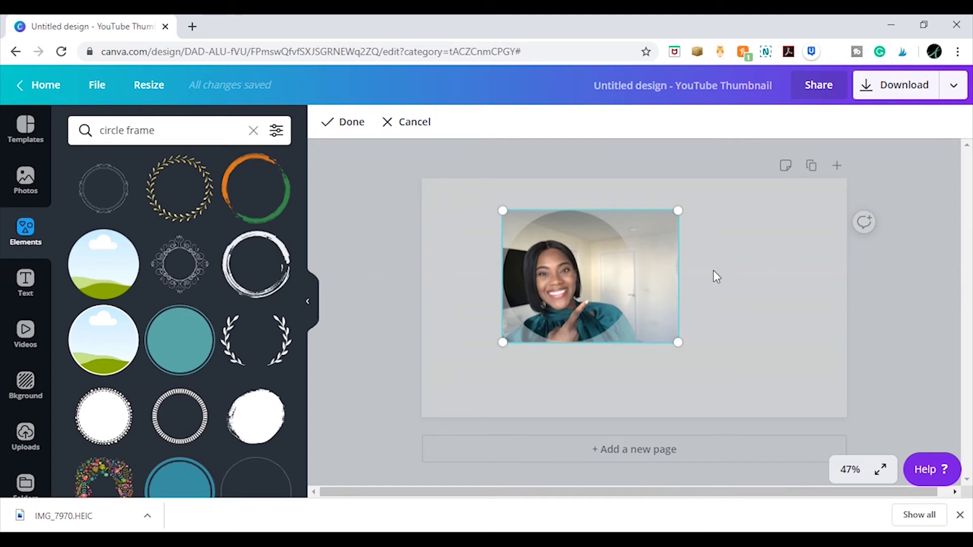
pyautogui.click(713, 269)
pyautogui.moveTo(554, 276); pyautogui.dragTo(605, 289)
pyautogui.click(804, 273)
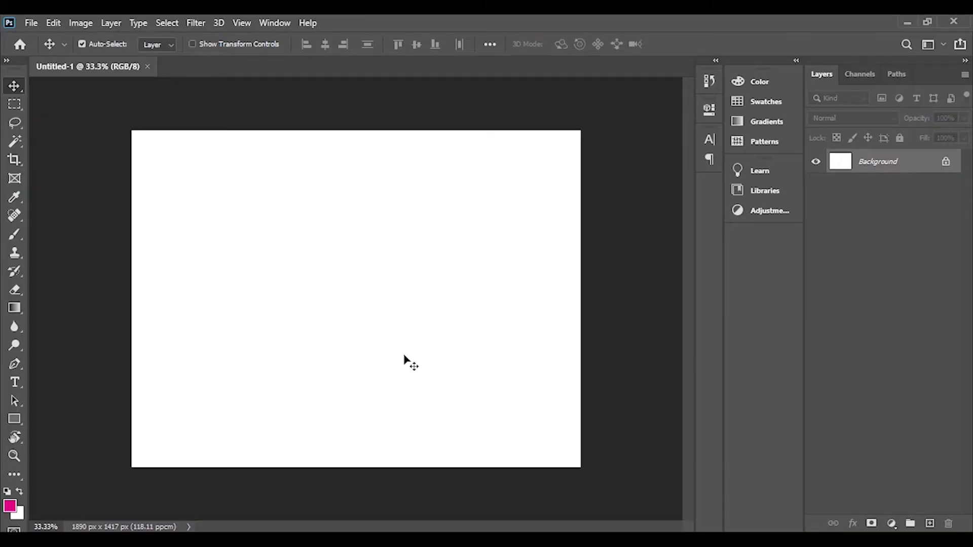
# Switch to Photoshop and place the smartmockups_kawfxetw image from Downloads as an embedded object, keeping its fitted size.
pyautogui.click(30, 23)
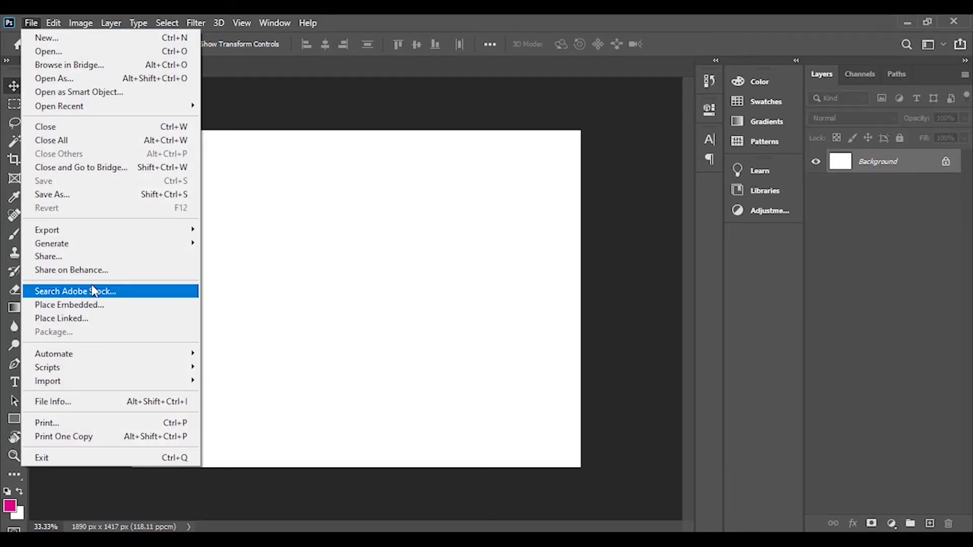
pyautogui.moveTo(81, 22)
pyautogui.moveTo(30, 22)
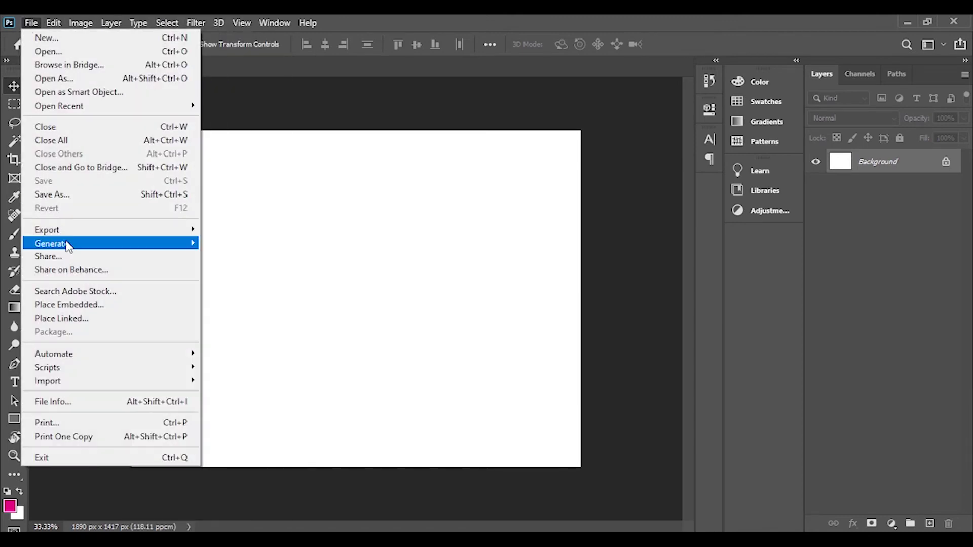
pyautogui.click(84, 305)
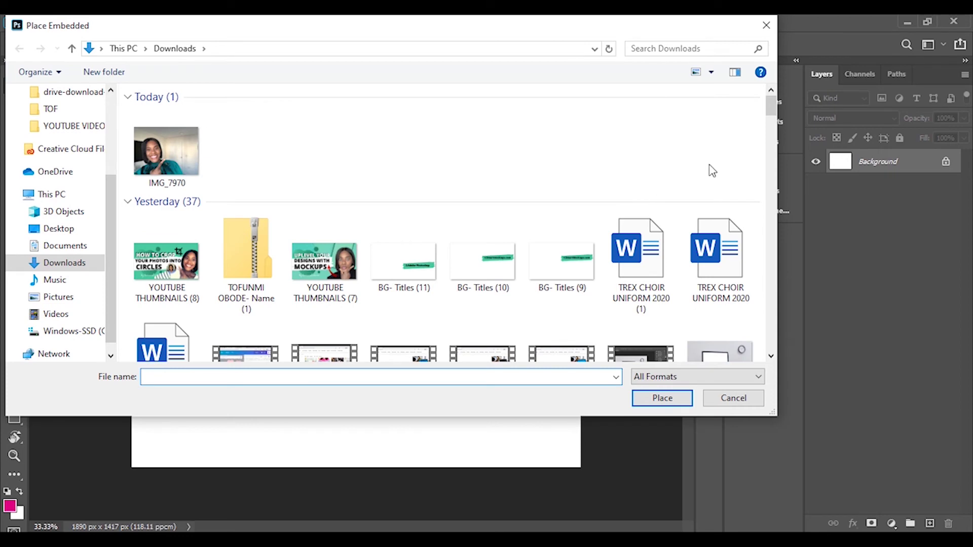
pyautogui.moveTo(770, 104); pyautogui.dragTo(771, 127)
pyautogui.click(419, 181)
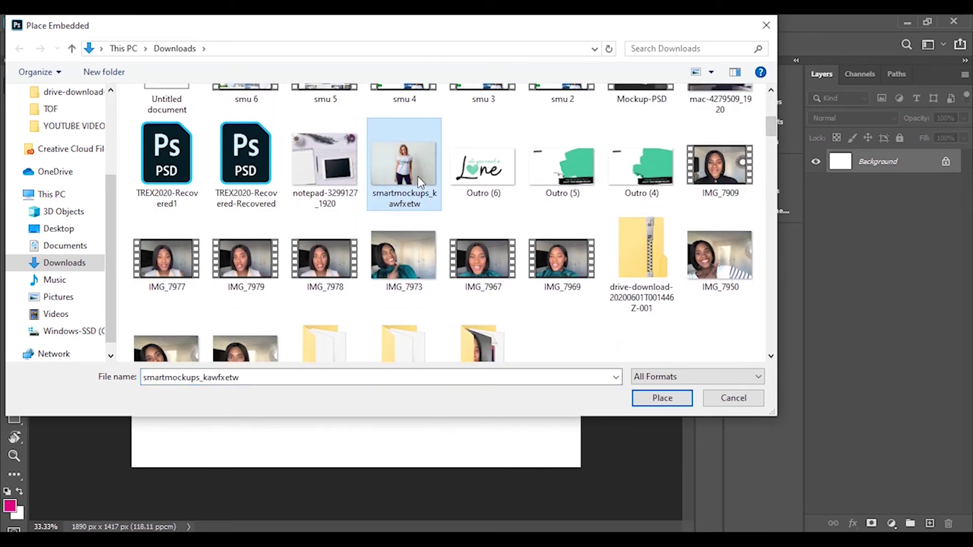
pyautogui.doubleClick(418, 177)
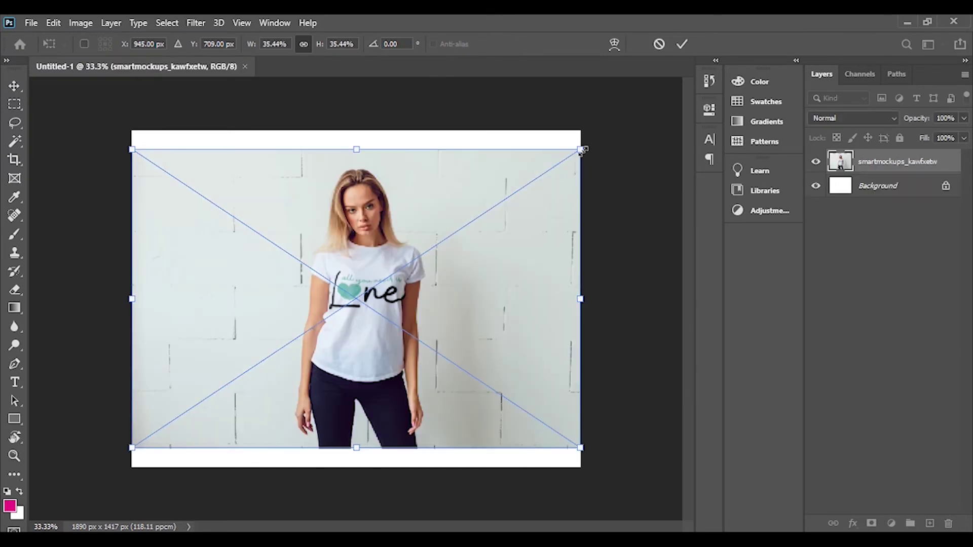
pyautogui.press('Return')
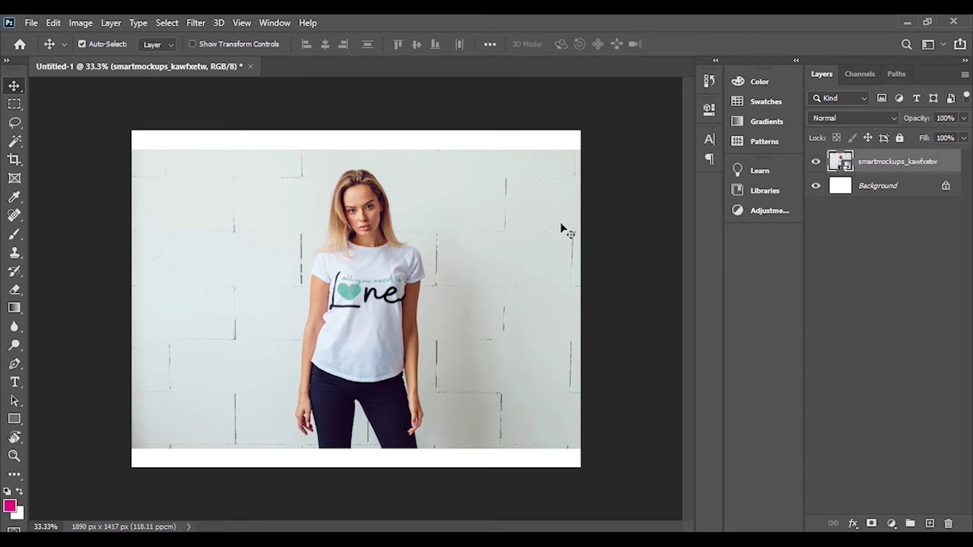
# With the Ellipse Tool, draw a circle about 1113 px in diameter over the woman's photo and centre it on the canvas.
pyautogui.press('u')
pyautogui.click(14, 85)
pyautogui.click(18, 421)
pyautogui.rightClick(18, 421)
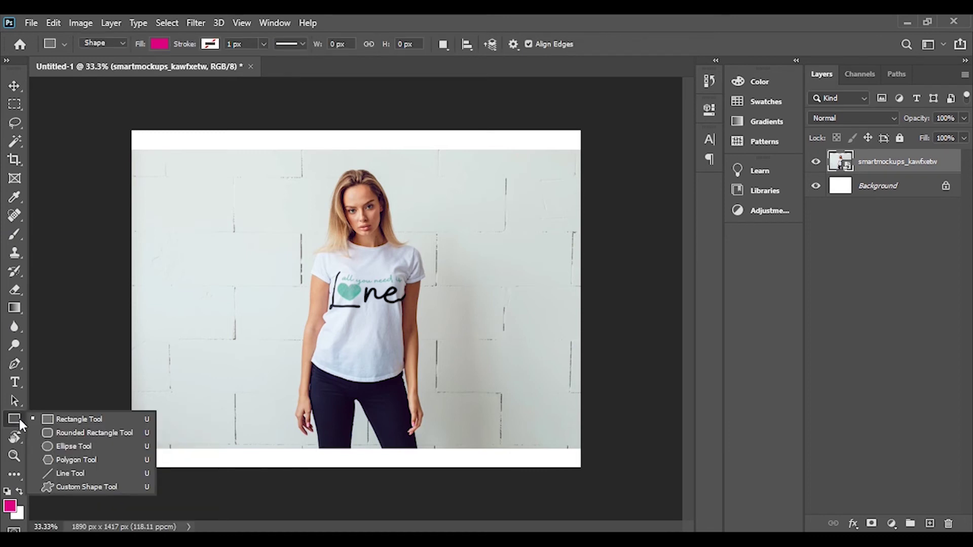
pyautogui.click(124, 447)
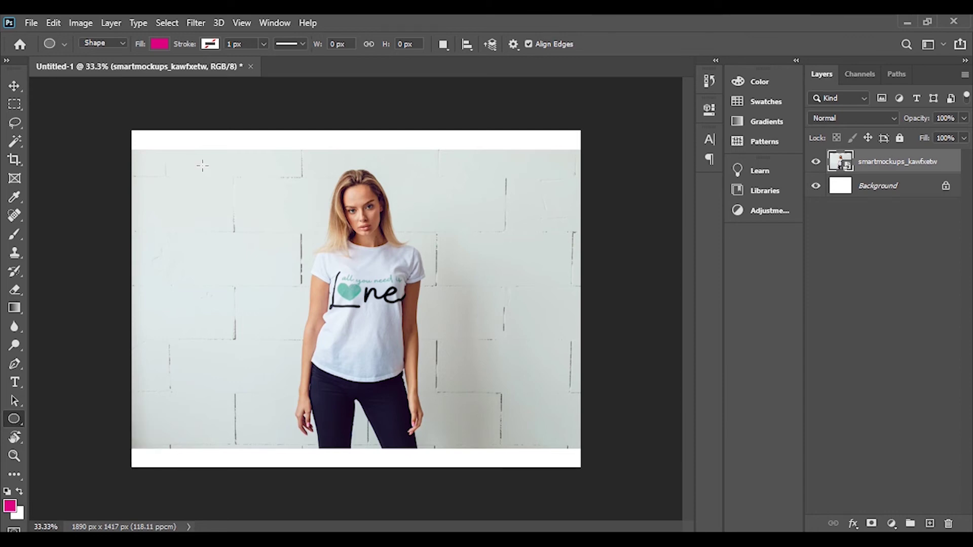
pyautogui.moveTo(202, 166); pyautogui.dragTo(467, 444)
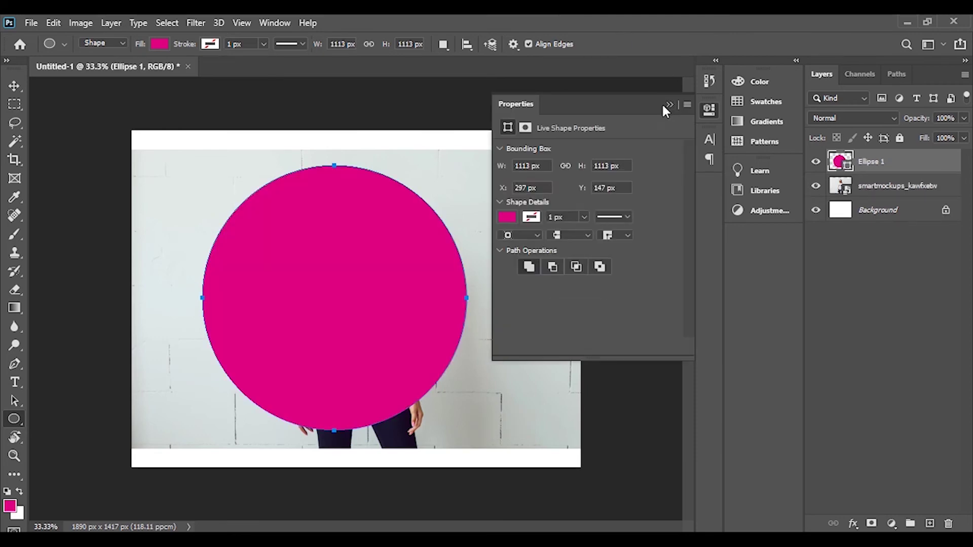
pyautogui.click(670, 105)
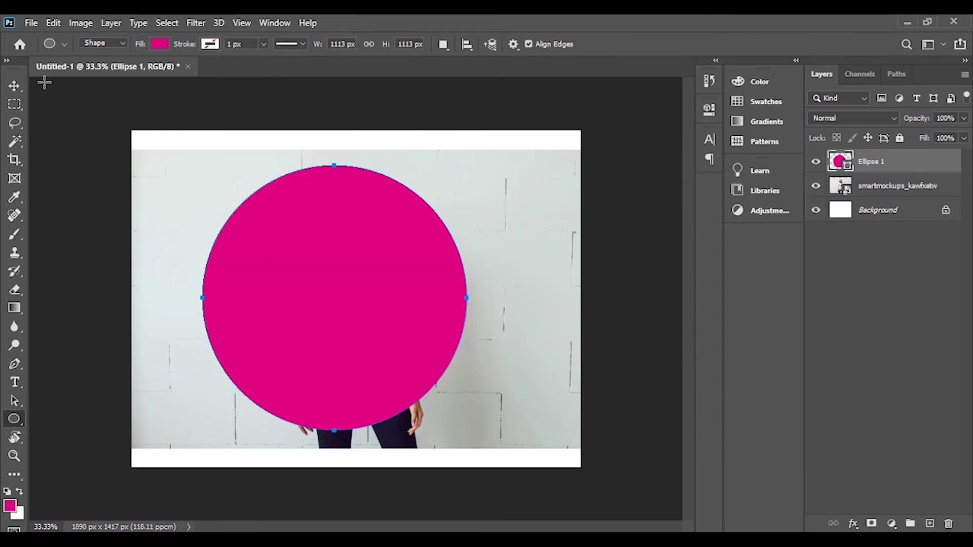
pyautogui.click(18, 87)
pyautogui.moveTo(391, 235); pyautogui.dragTo(417, 229)
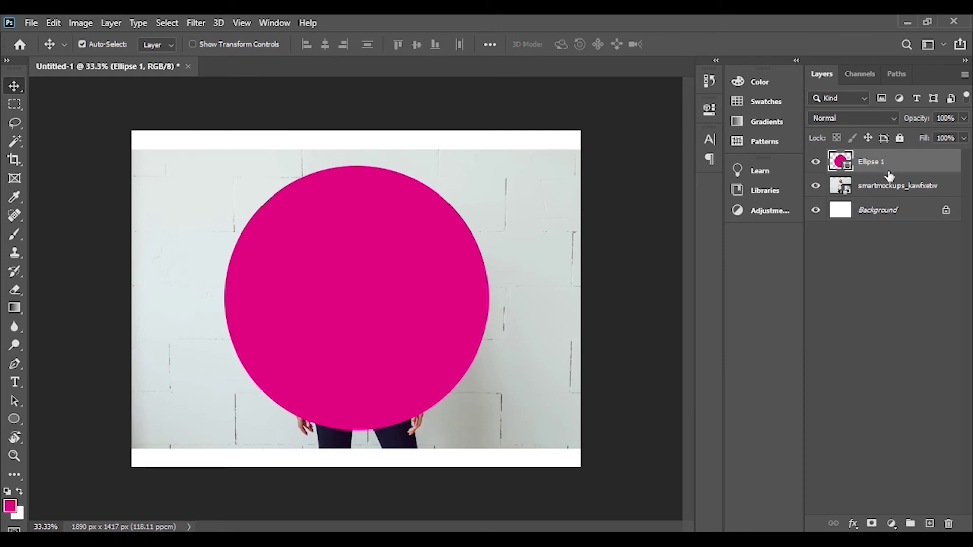
# Move the smartmockups_kawfxetw layer above the Ellipse 1 layer and clip it to the circle with a clipping mask.
pyautogui.click(894, 188)
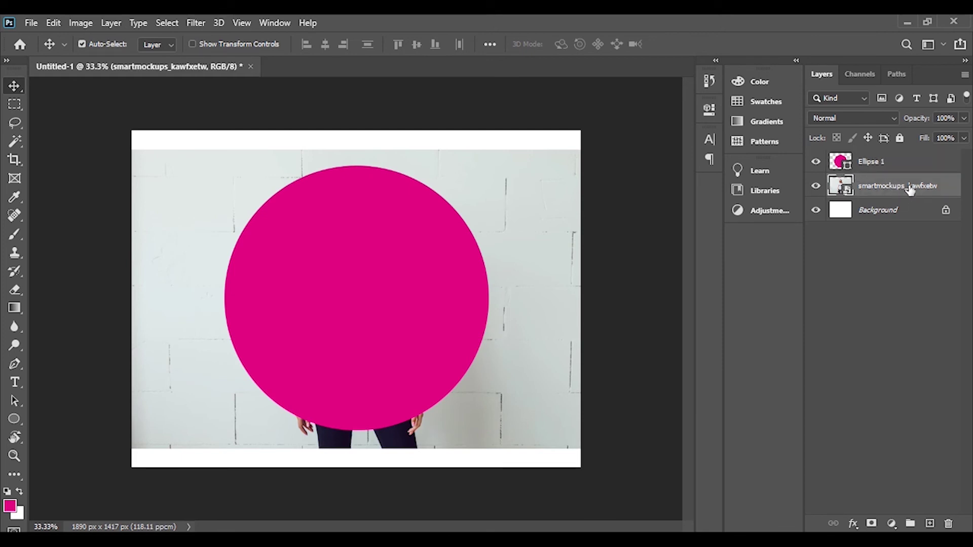
pyautogui.moveTo(910, 189); pyautogui.dragTo(909, 156)
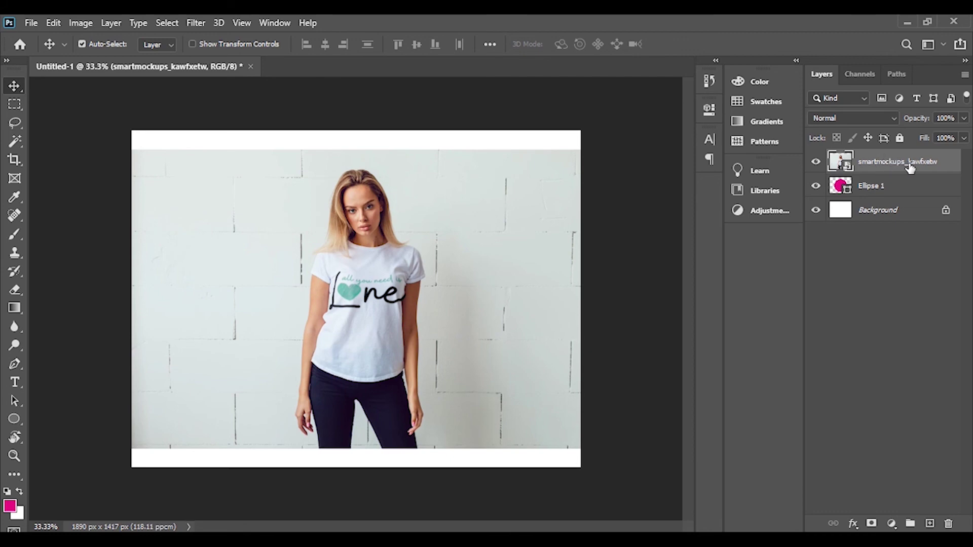
pyautogui.rightClick(879, 166)
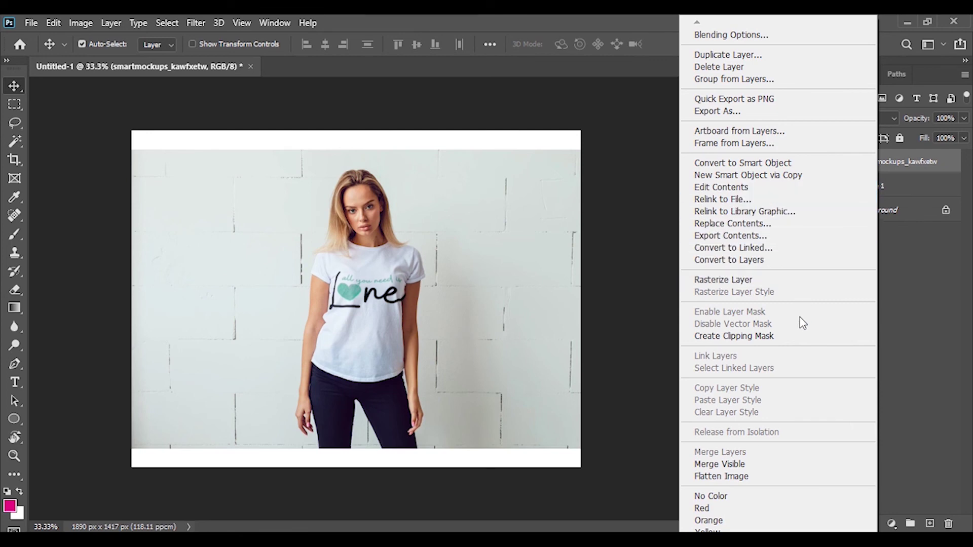
pyautogui.click(803, 336)
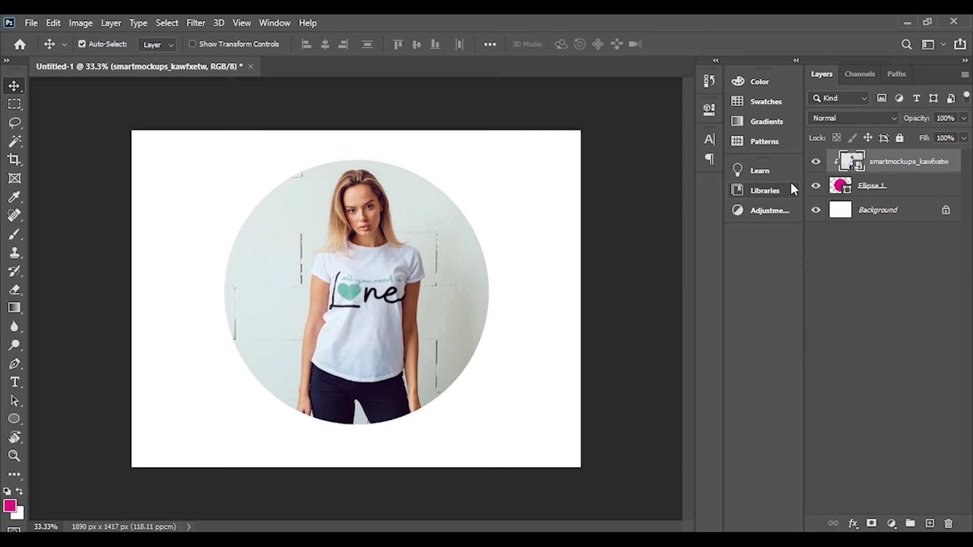
# Detach the Libraries panel from its dock and close it.
pyautogui.moveTo(791, 190); pyautogui.dragTo(899, 170)
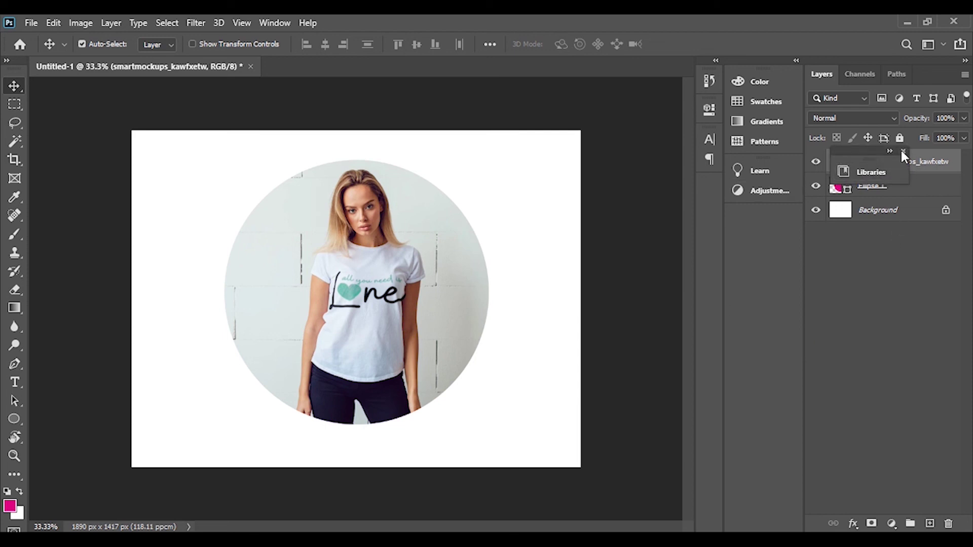
pyautogui.click(902, 151)
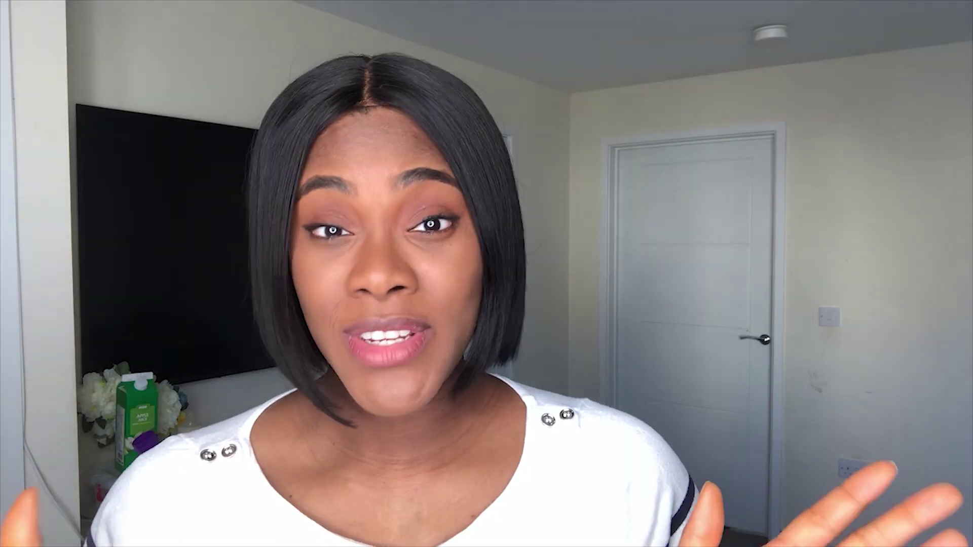